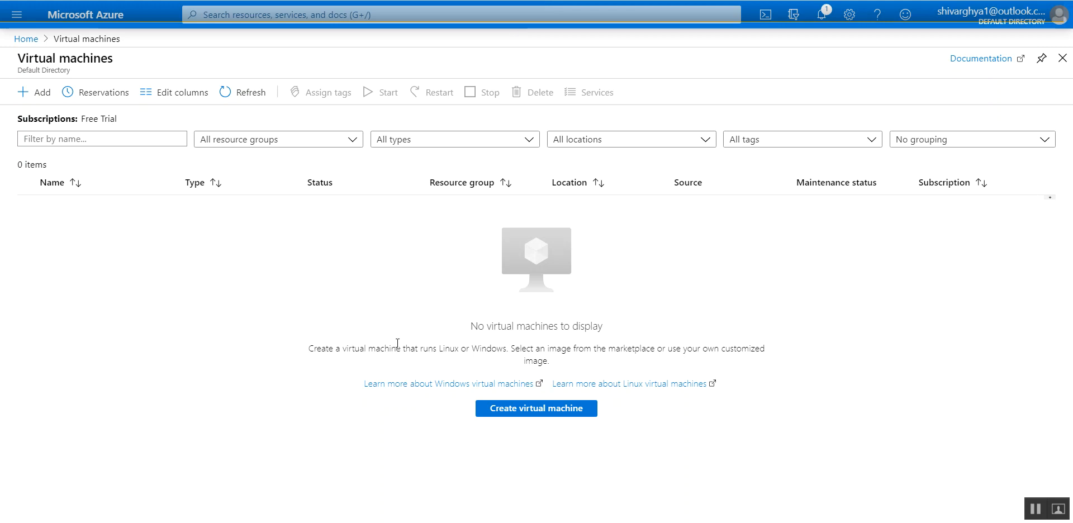
Start creating a new virtual machine and assign it to the existing resource group RG1
{"action": "left_click", "coordinate": [578, 411]}
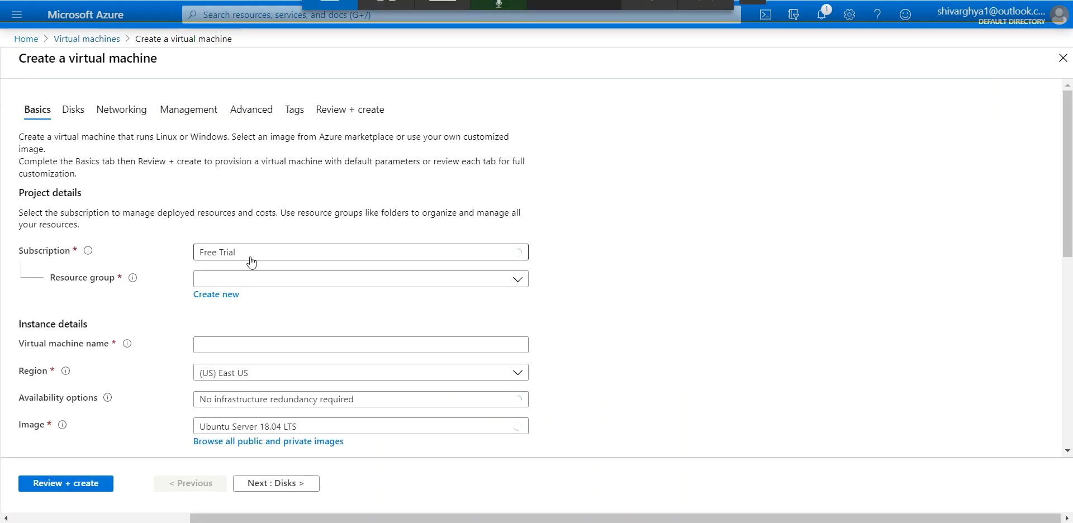
{"action": "left_click", "coordinate": [445, 283]}
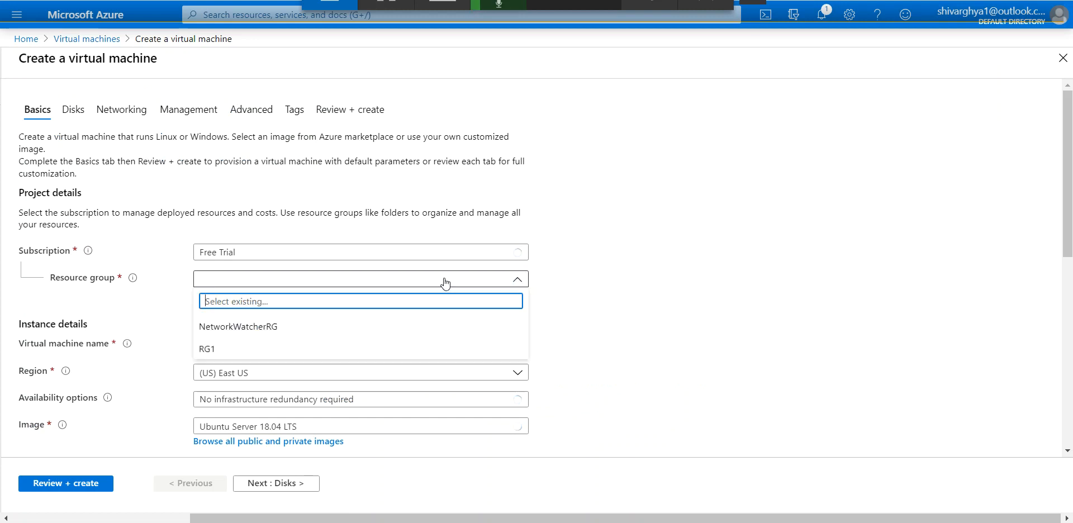
{"action": "left_click", "coordinate": [257, 348]}
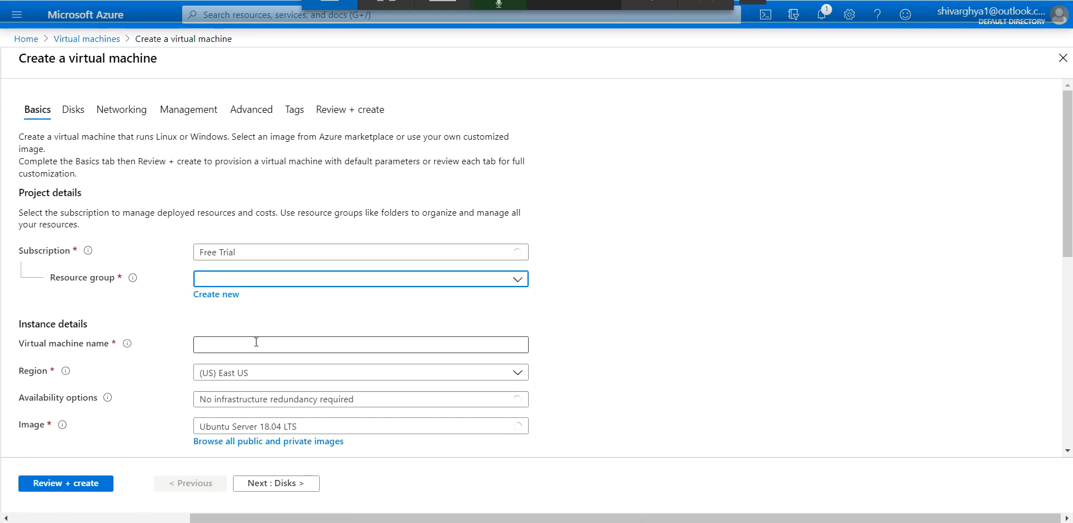
{"action": "left_click", "coordinate": [354, 280]}
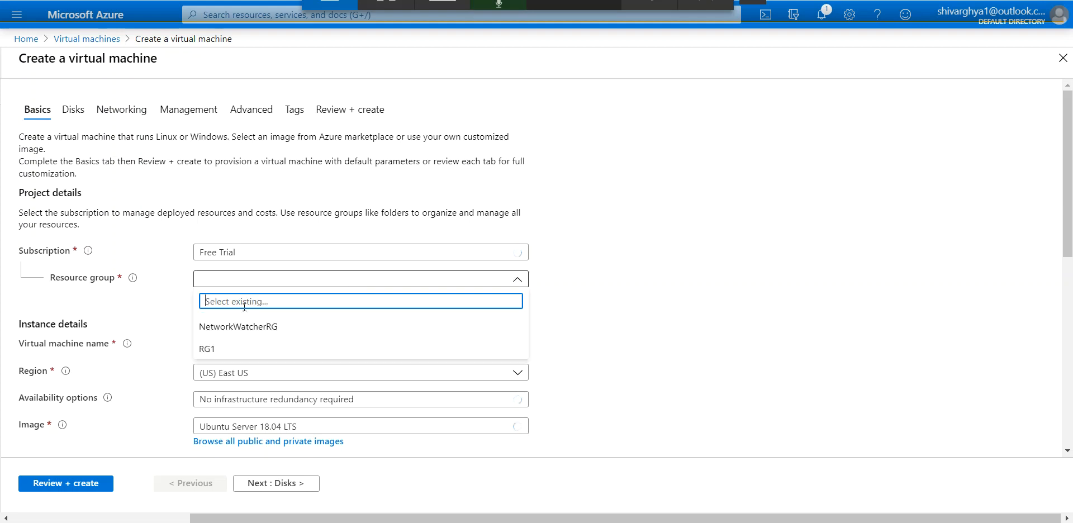
{"action": "left_click", "coordinate": [218, 347]}
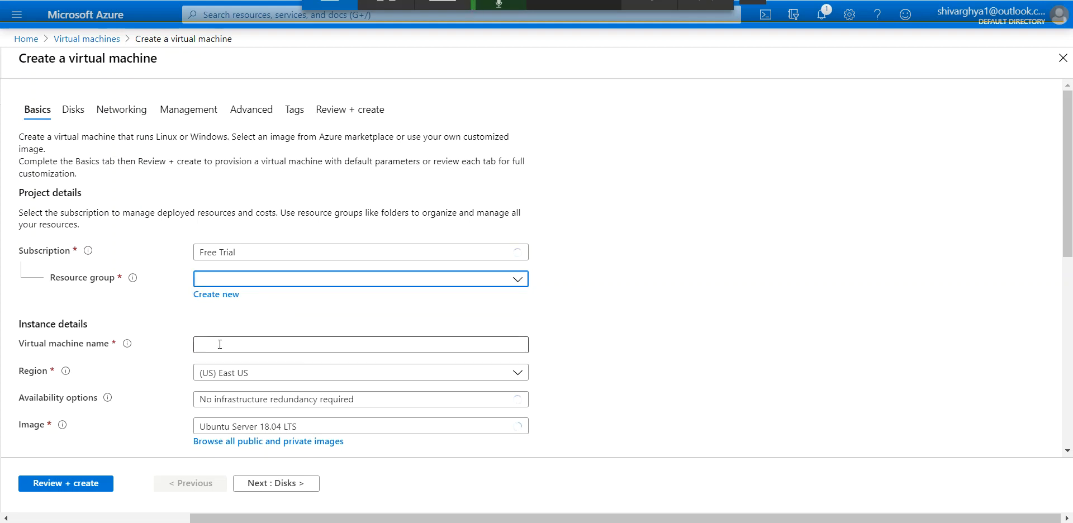
{"action": "left_click", "coordinate": [325, 285]}
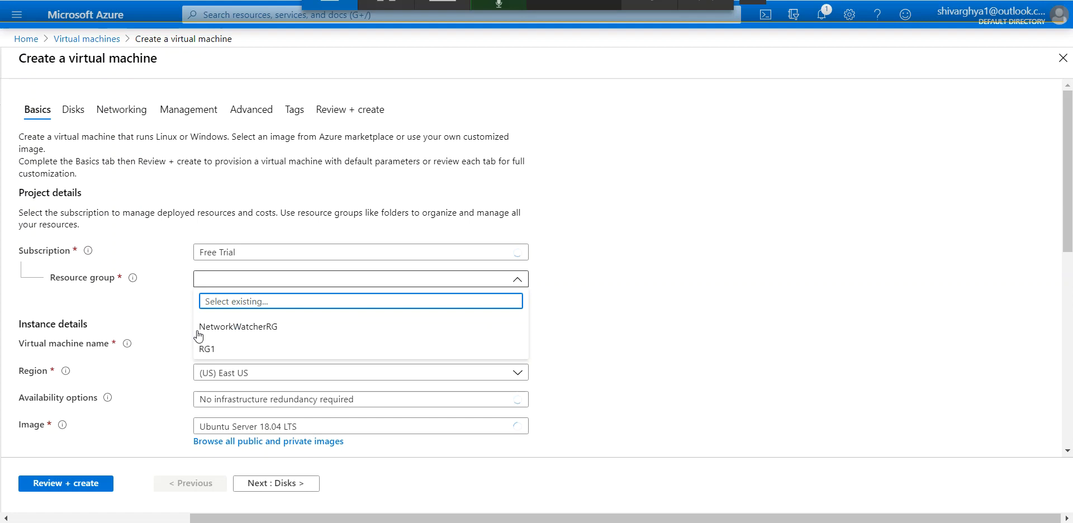
{"action": "left_click", "coordinate": [207, 350]}
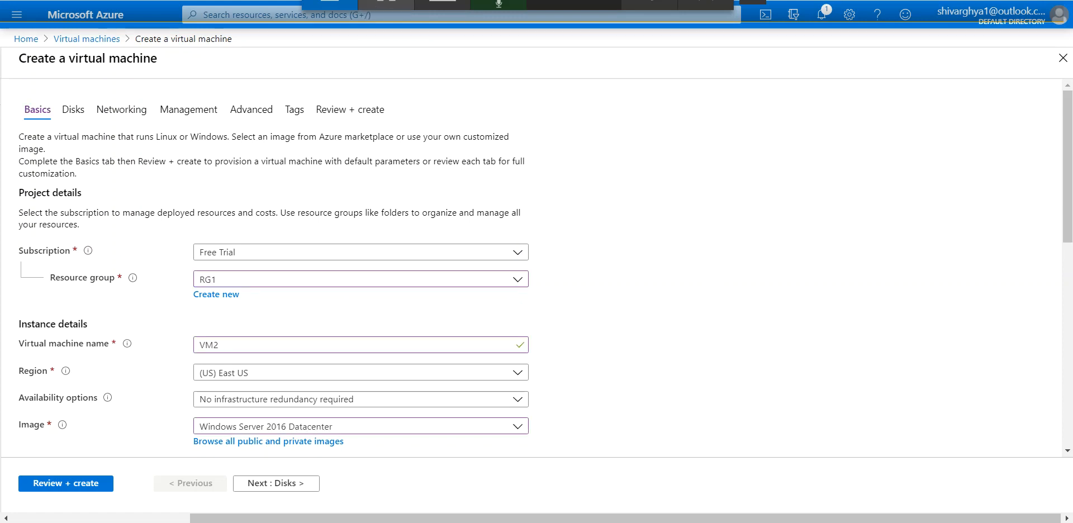
Check the new machine's instance details, size, administrator account and inbound port settings, and run the configuration's validation
{"action": "left_click_drag", "start_coordinate": [1072, 190], "coordinate": [1066, 225]}
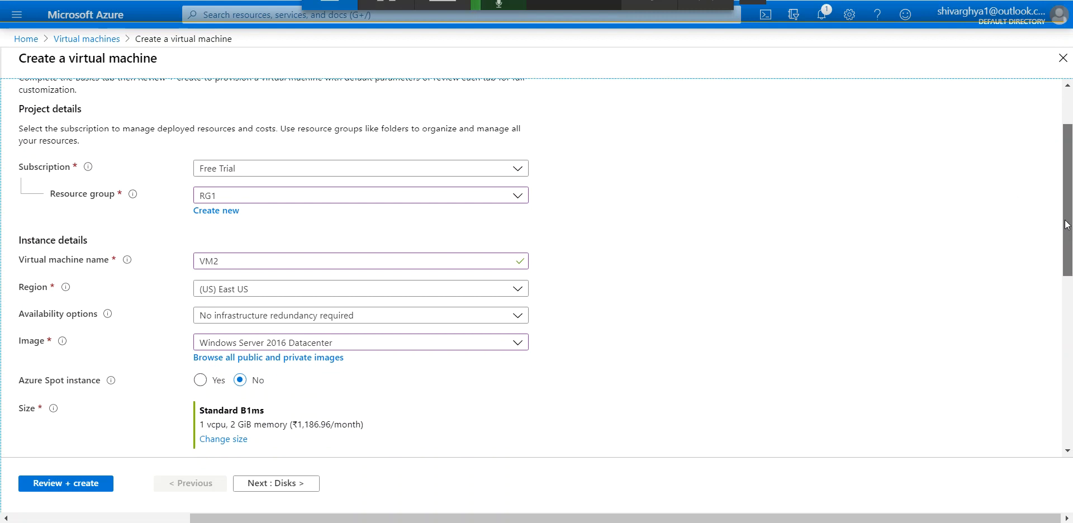
{"action": "left_click_drag", "start_coordinate": [1067, 225], "coordinate": [1067, 227]}
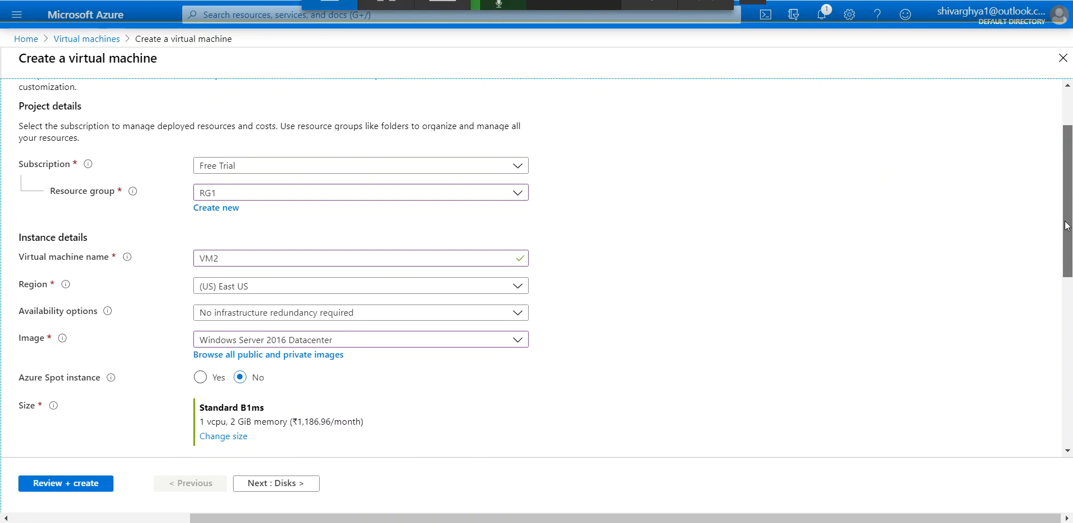
{"action": "left_click_drag", "start_coordinate": [1067, 226], "coordinate": [1062, 242]}
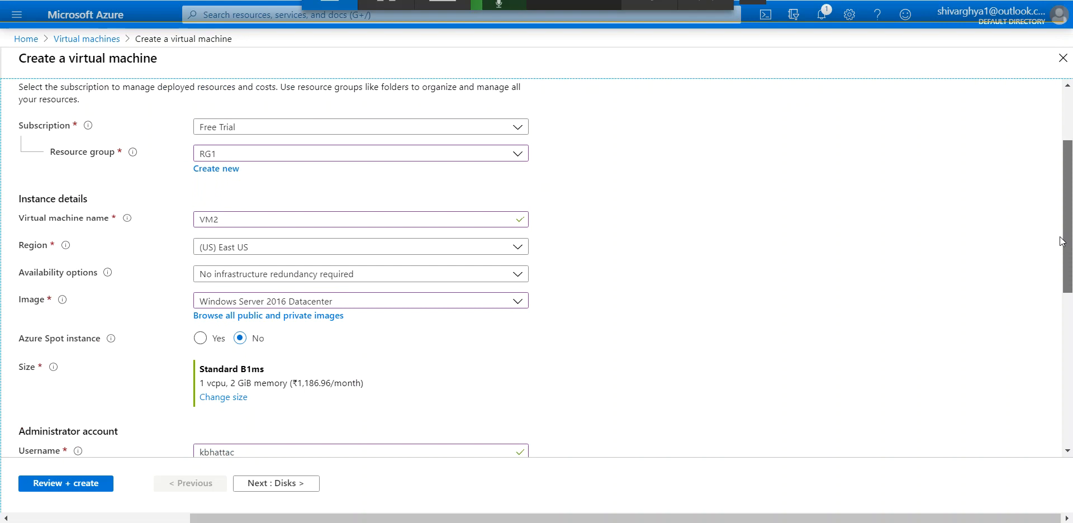
{"action": "left_click_drag", "start_coordinate": [1063, 242], "coordinate": [1062, 251]}
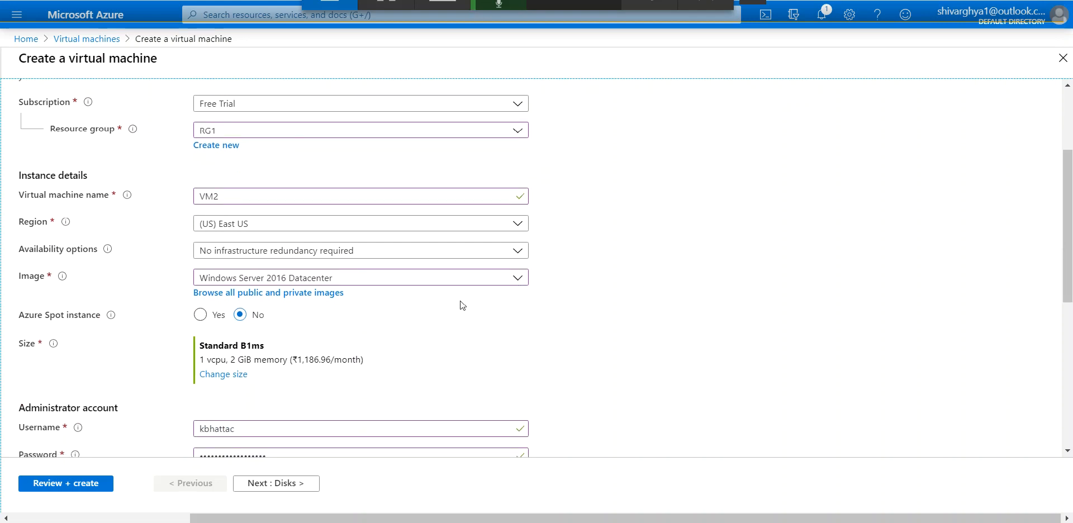
{"action": "left_click_drag", "start_coordinate": [1069, 270], "coordinate": [1069, 302]}
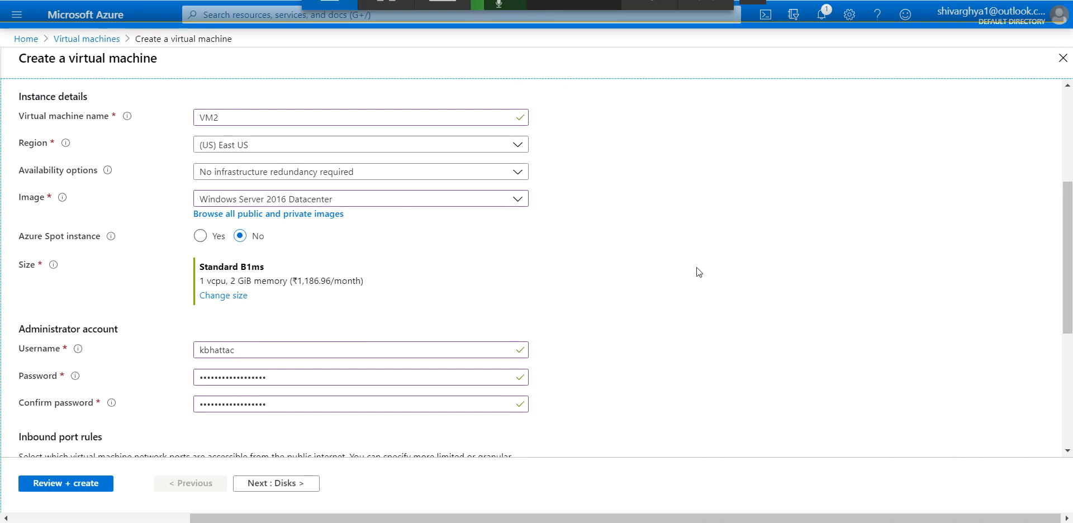
{"action": "left_click_drag", "start_coordinate": [1069, 272], "coordinate": [1054, 356]}
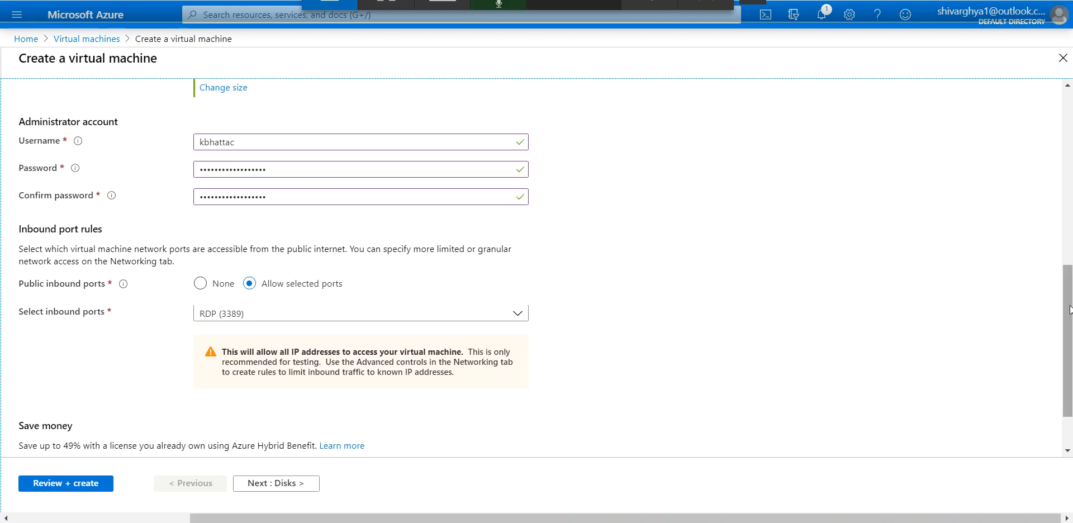
{"action": "left_click_drag", "start_coordinate": [1070, 310], "coordinate": [1063, 338]}
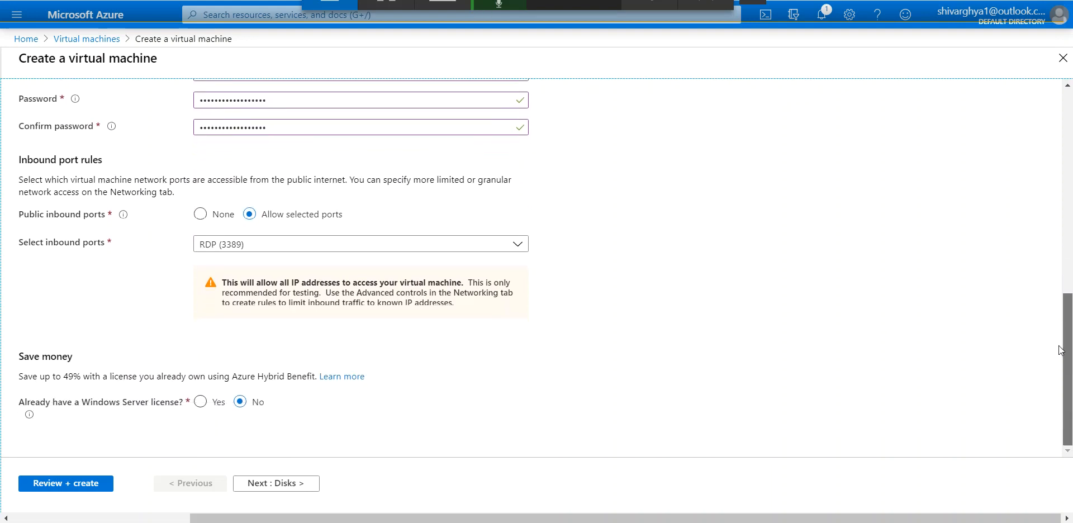
{"action": "left_click", "coordinate": [93, 485]}
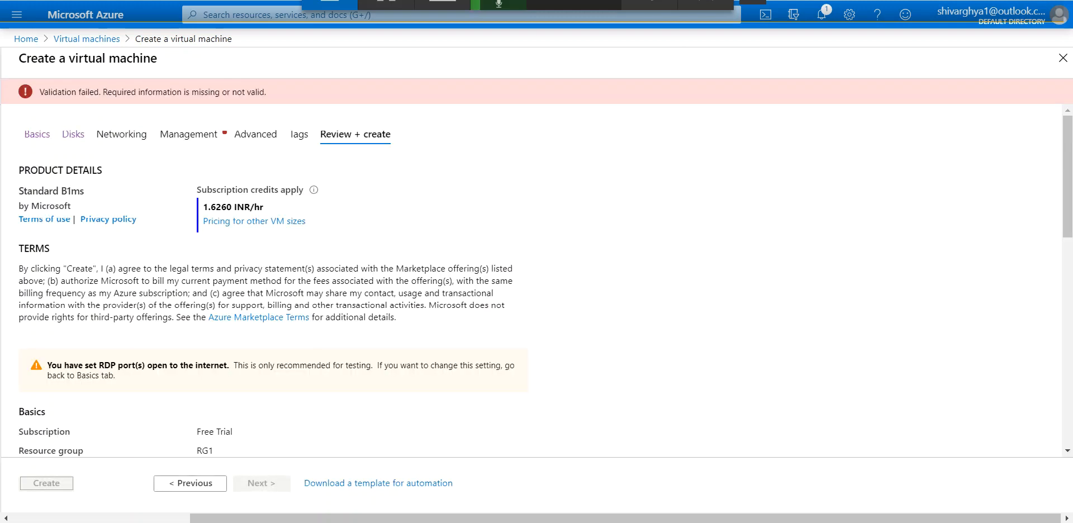
Go through the review summary and advanced settings, and turn off boot diagnostics in the machine's management settings
{"action": "left_click_drag", "start_coordinate": [1066, 161], "coordinate": [1040, 378]}
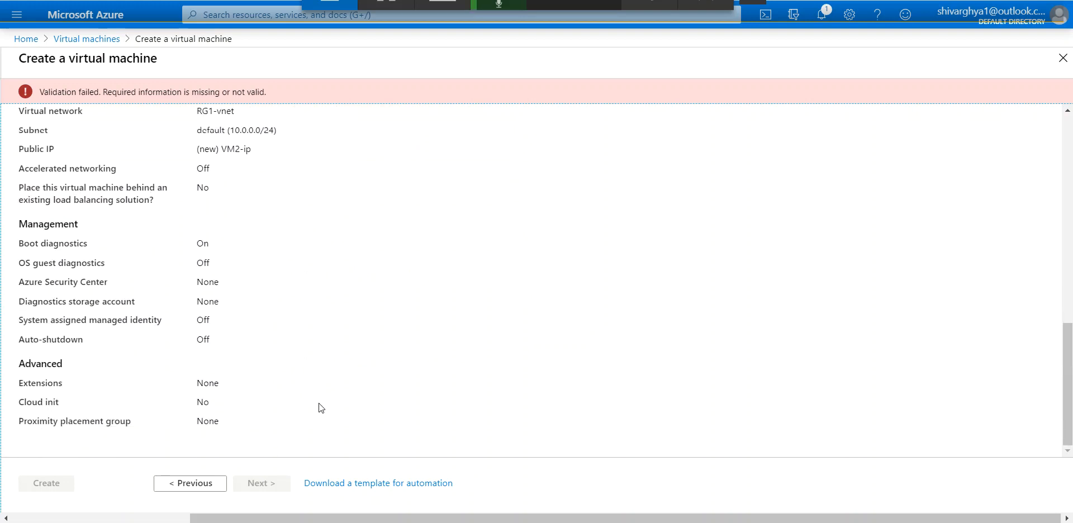
{"action": "left_click", "coordinate": [190, 482]}
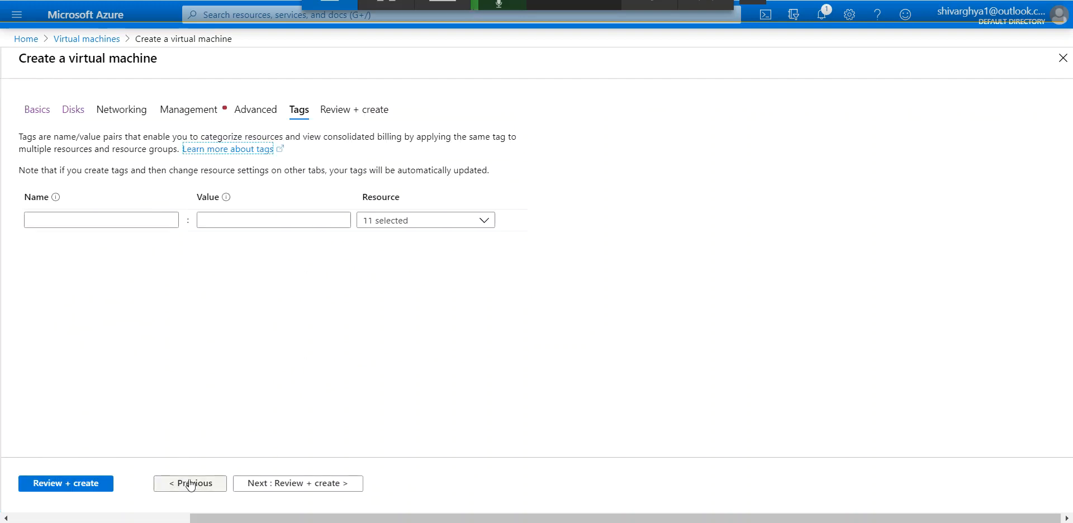
{"action": "left_click", "coordinate": [256, 111]}
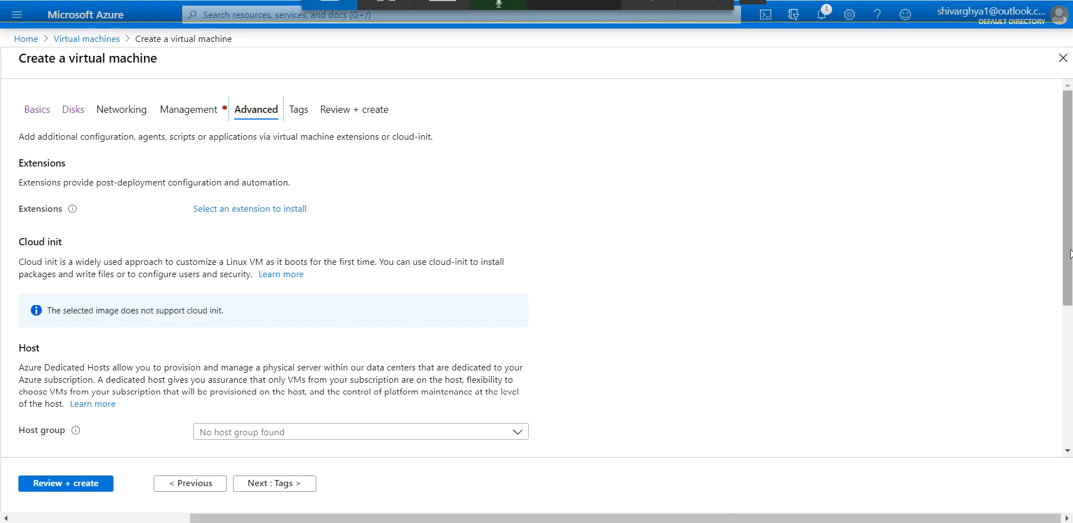
{"action": "left_click_drag", "start_coordinate": [1070, 255], "coordinate": [1049, 180]}
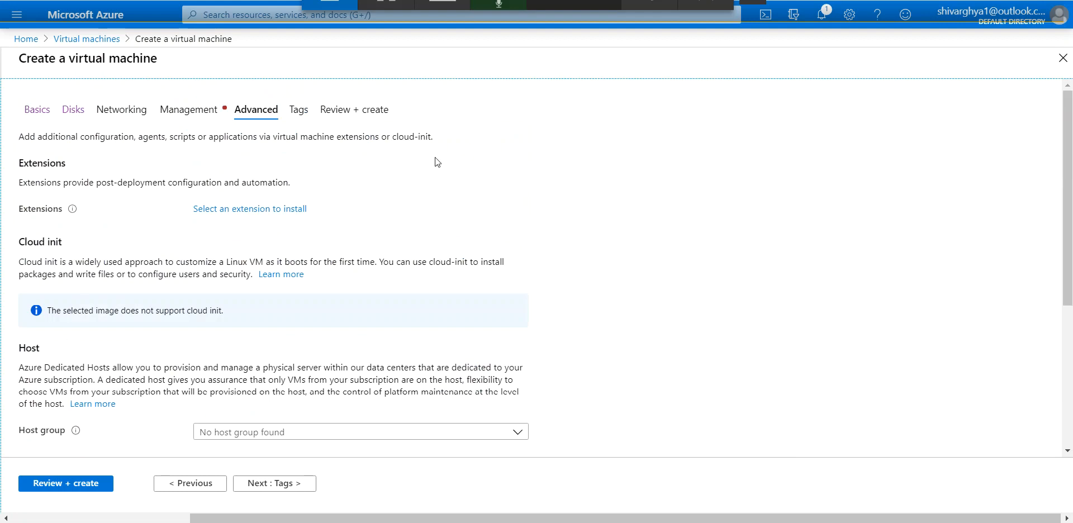
{"action": "left_click", "coordinate": [202, 111]}
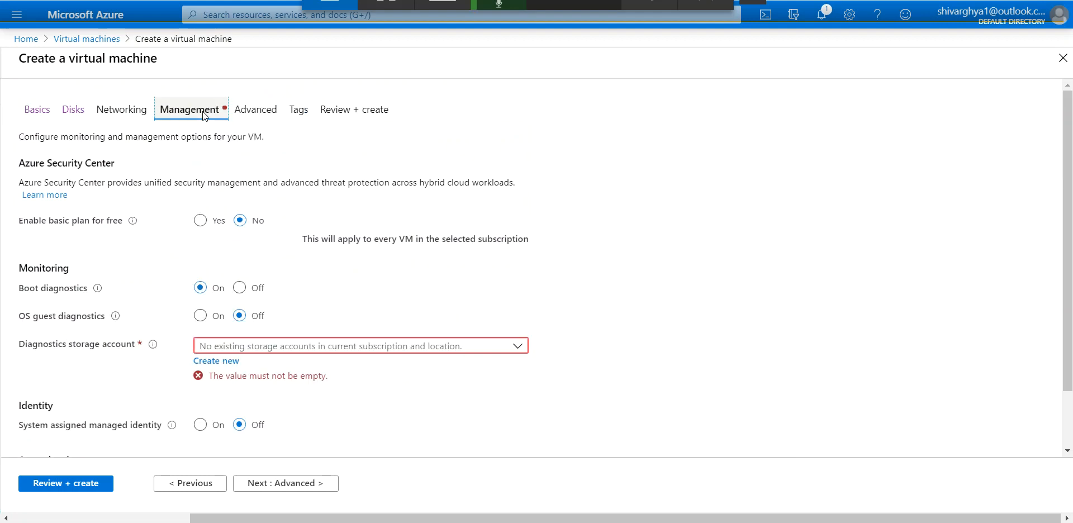
{"action": "left_click", "coordinate": [239, 287]}
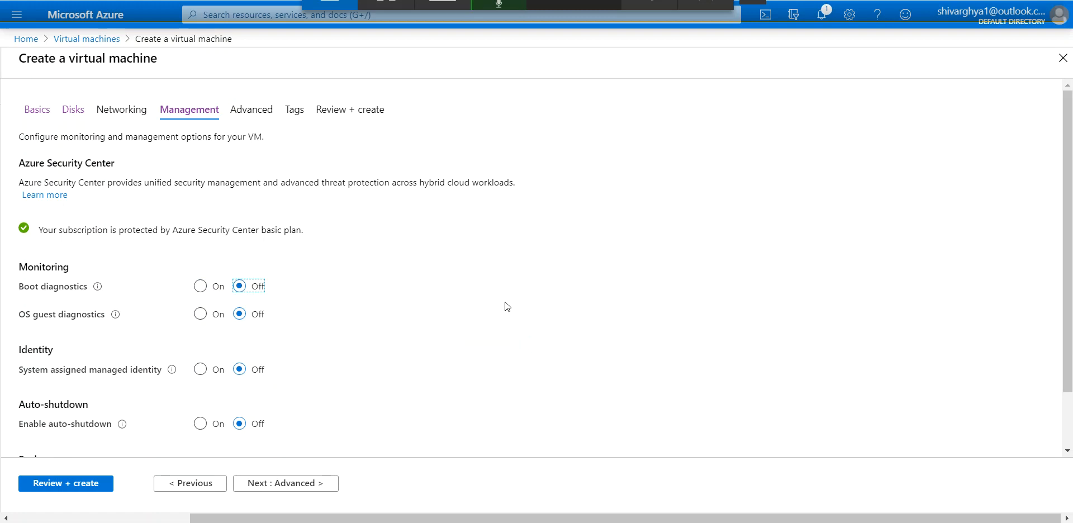
Validate the configuration again, check the summary for VM2 and create the virtual machine
{"action": "left_click", "coordinate": [53, 487]}
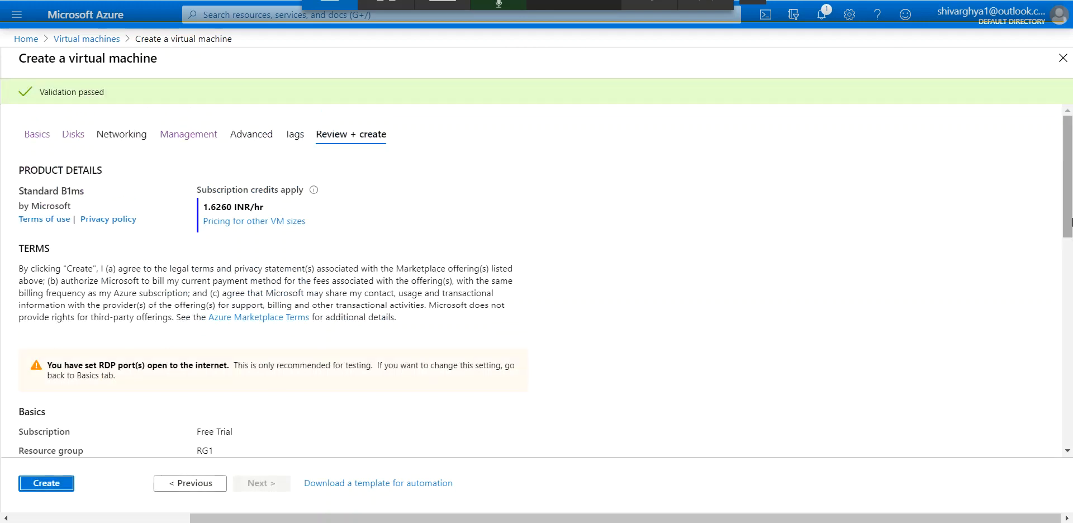
{"action": "left_click_drag", "start_coordinate": [1072, 222], "coordinate": [1040, 306]}
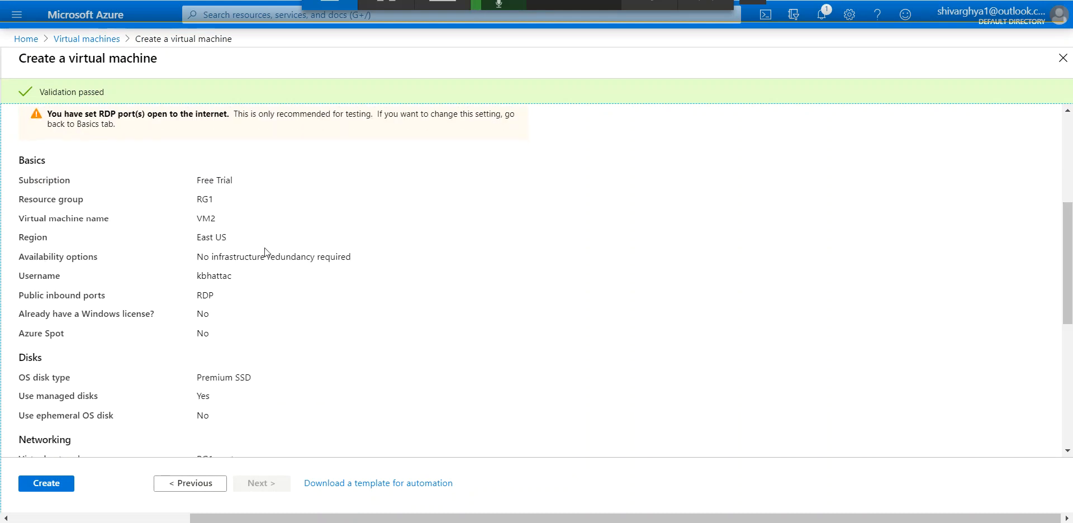
{"action": "left_click", "coordinate": [48, 483]}
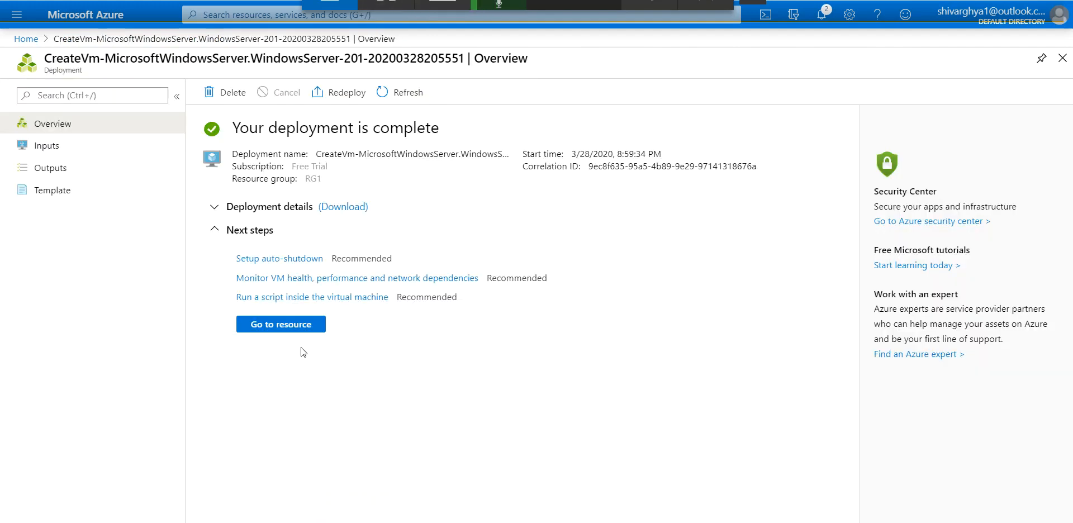
In the networking settings of the deployed VM2, start a new inbound port rule with destination port range 80
{"action": "left_click", "coordinate": [301, 331]}
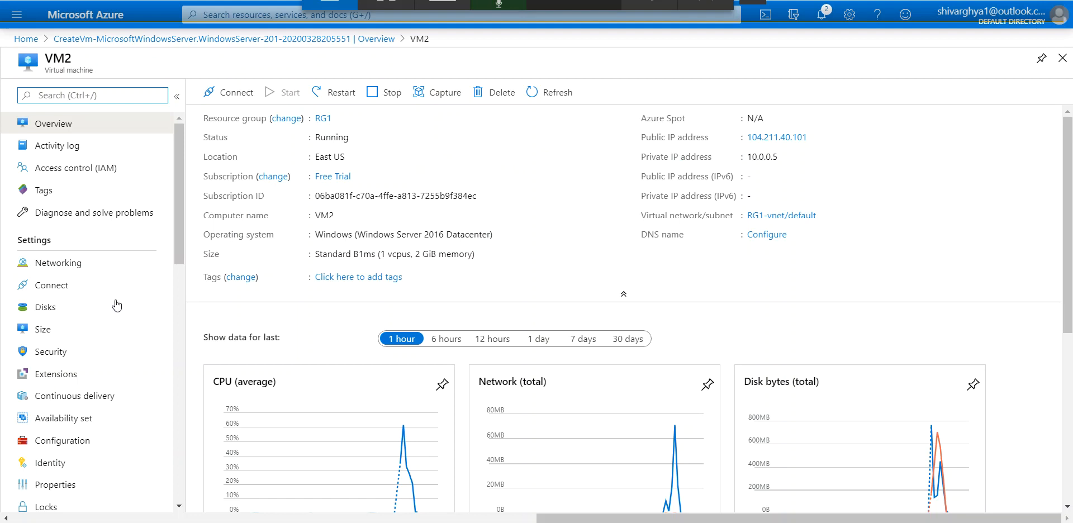
{"action": "left_click", "coordinate": [90, 267]}
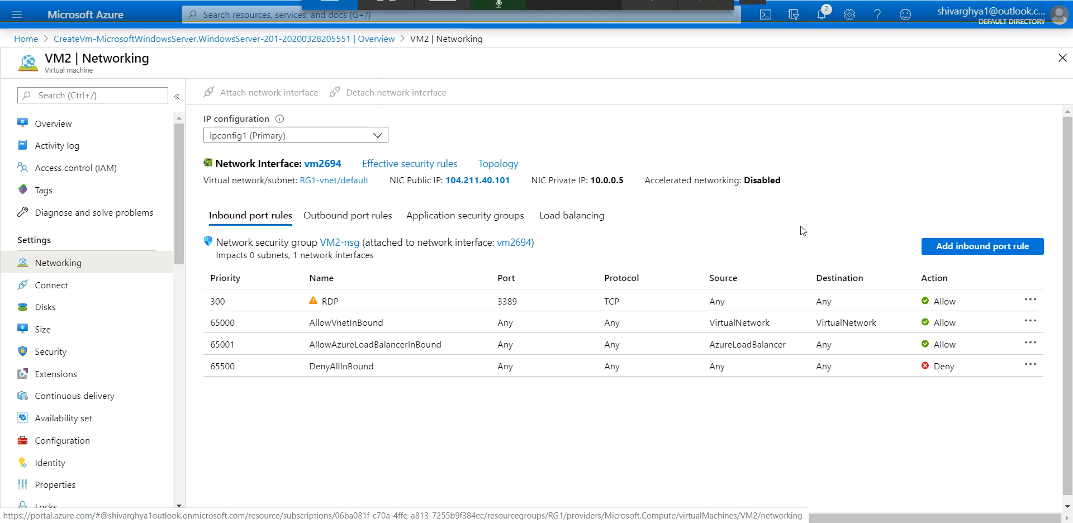
{"action": "left_click", "coordinate": [938, 252]}
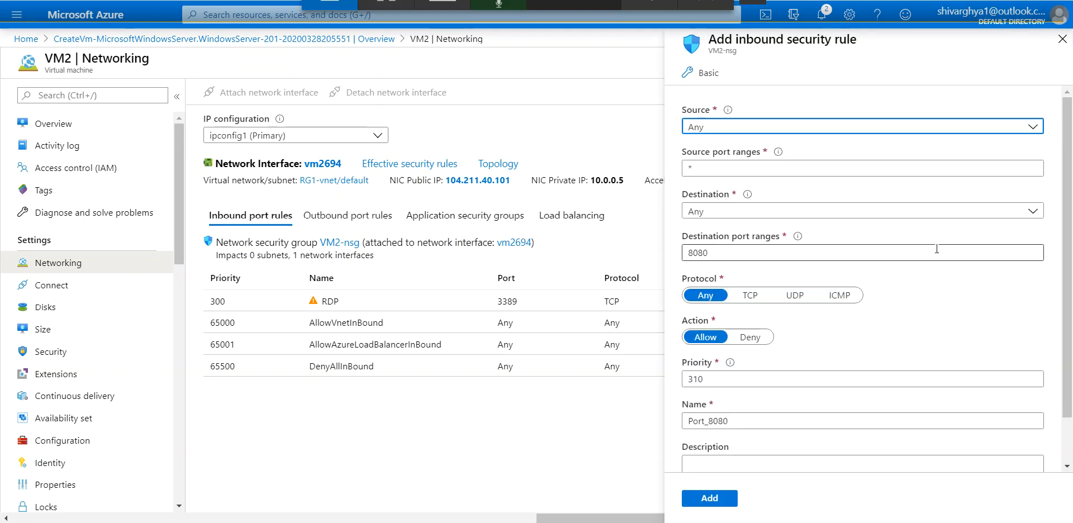
{"action": "left_click", "coordinate": [723, 252]}
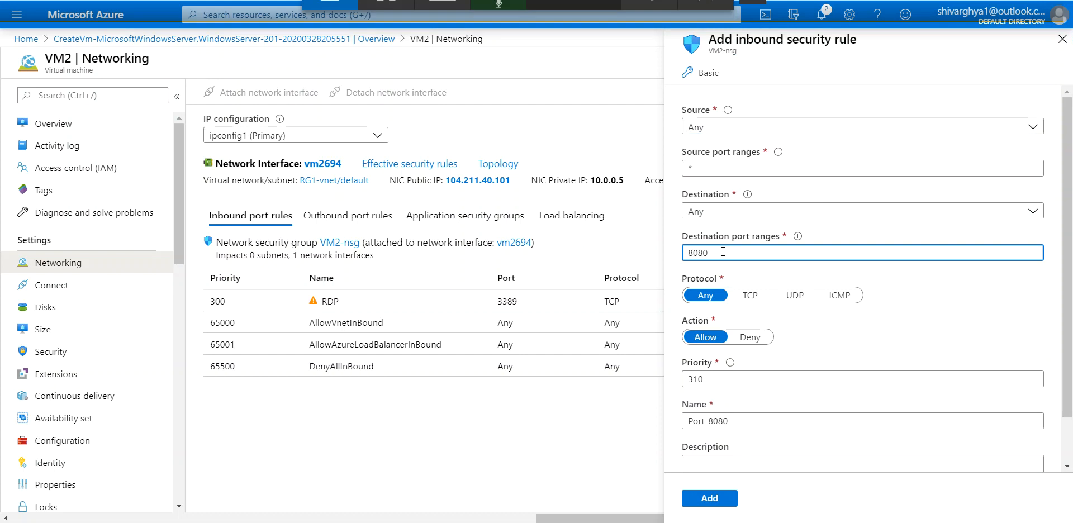
{"action": "key", "text": "BackSpace"}
{"action": "key", "text": "BackSpace"}
Name the inbound rule Port_80 and add it to VM2's network security group
{"action": "left_click", "coordinate": [809, 381]}
{"action": "left_click", "coordinate": [789, 417]}
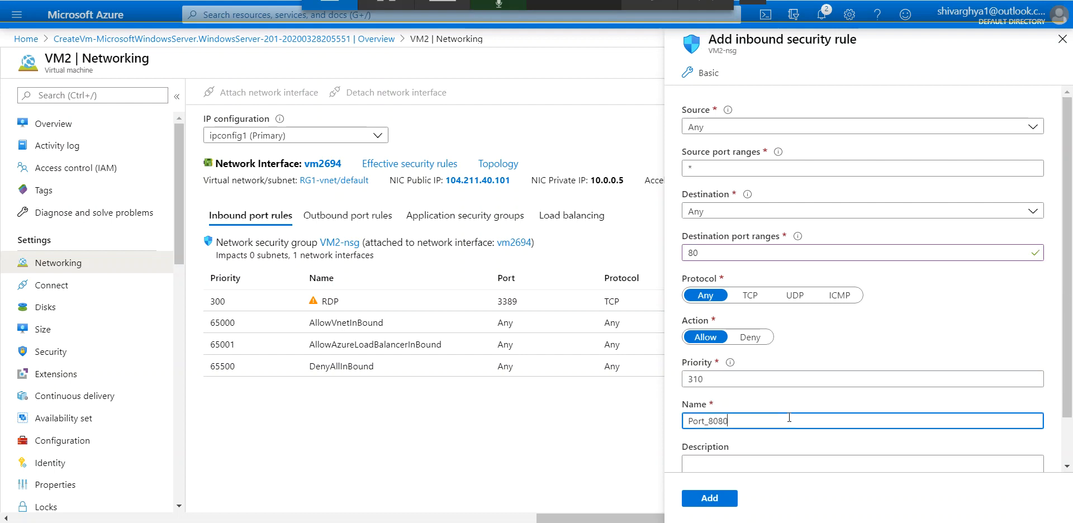
{"action": "key", "text": "BackSpace"}
{"action": "key", "text": "BackSpace"}
{"action": "left_click_drag", "start_coordinate": [1067, 397], "coordinate": [1068, 369]}
{"action": "scroll", "coordinate": [1068, 408], "scroll_direction": "down", "scroll_amount": 1}
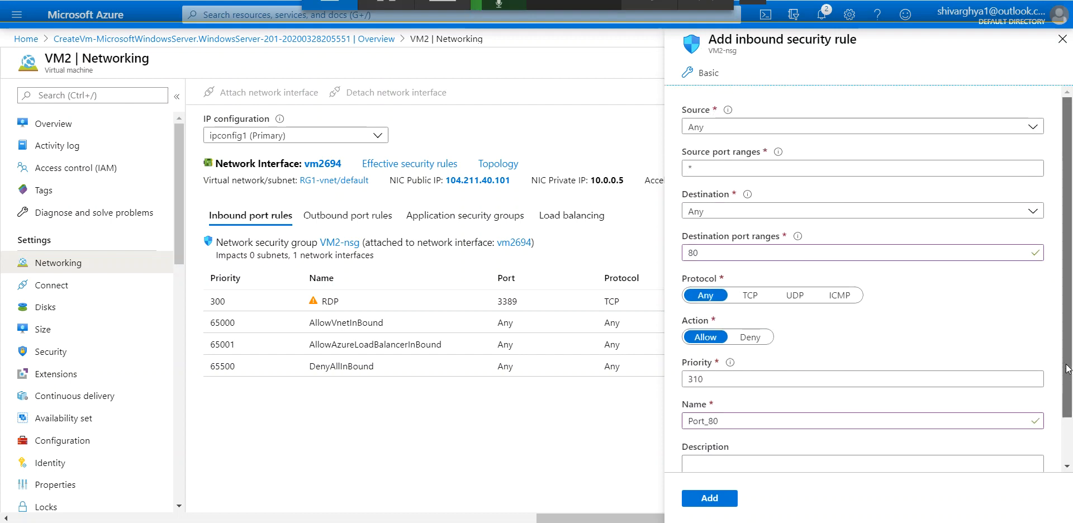
{"action": "left_click", "coordinate": [729, 499]}
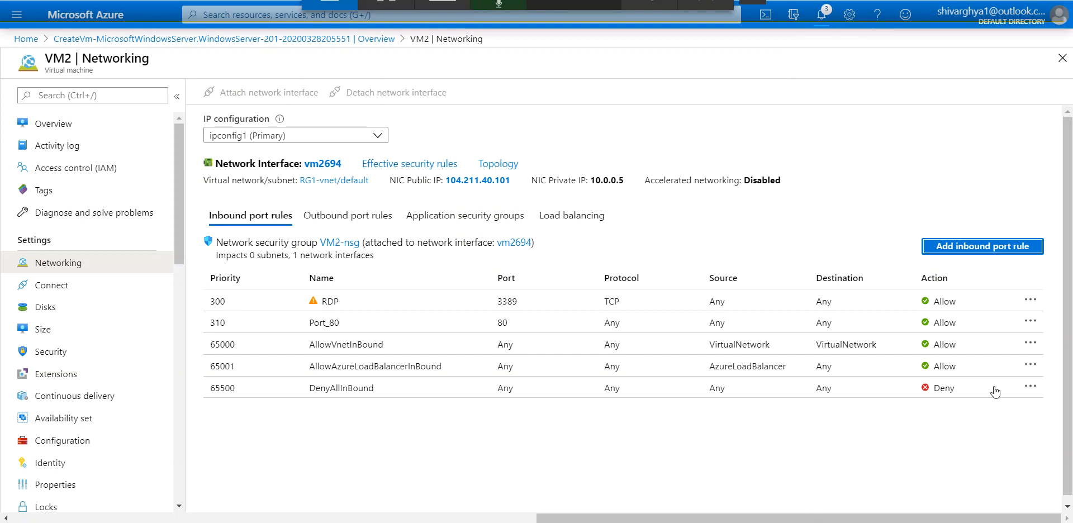
Start another inbound port rule for VM2's network security group with destination port range 8172
{"action": "left_click", "coordinate": [992, 247]}
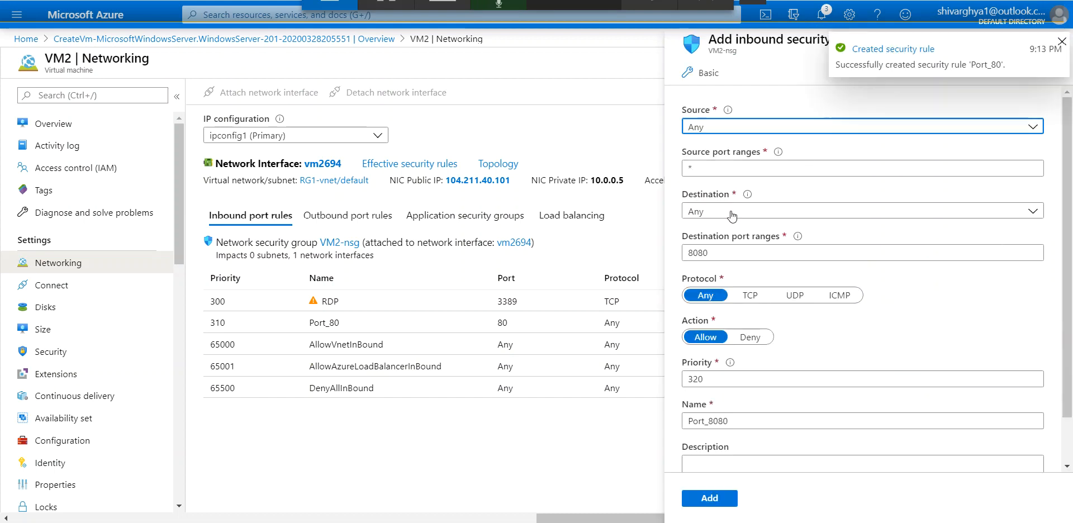
{"action": "left_click", "coordinate": [713, 247]}
{"action": "key", "text": "BackSpace"}
{"action": "key", "text": "BackSpace"}
{"action": "type", "text": "172"}
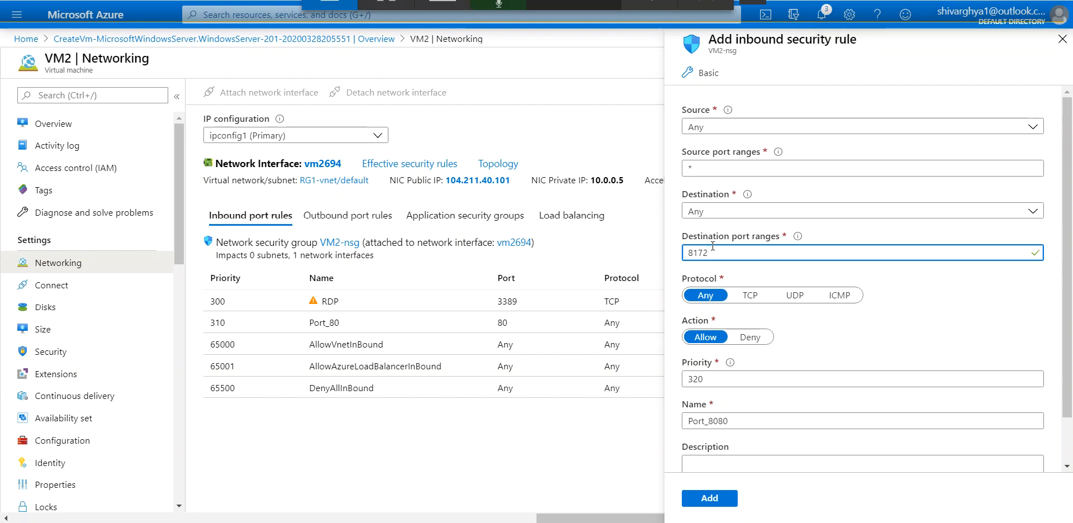
Name the inbound rule Port_8172 and add it to VM2's network security group
{"action": "left_click", "coordinate": [1065, 430]}
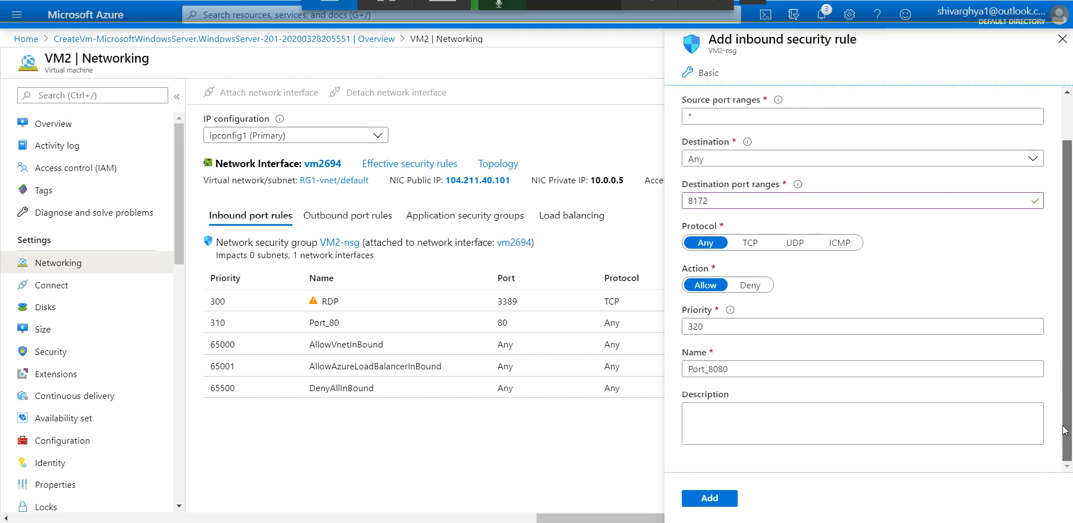
{"action": "left_click", "coordinate": [805, 373]}
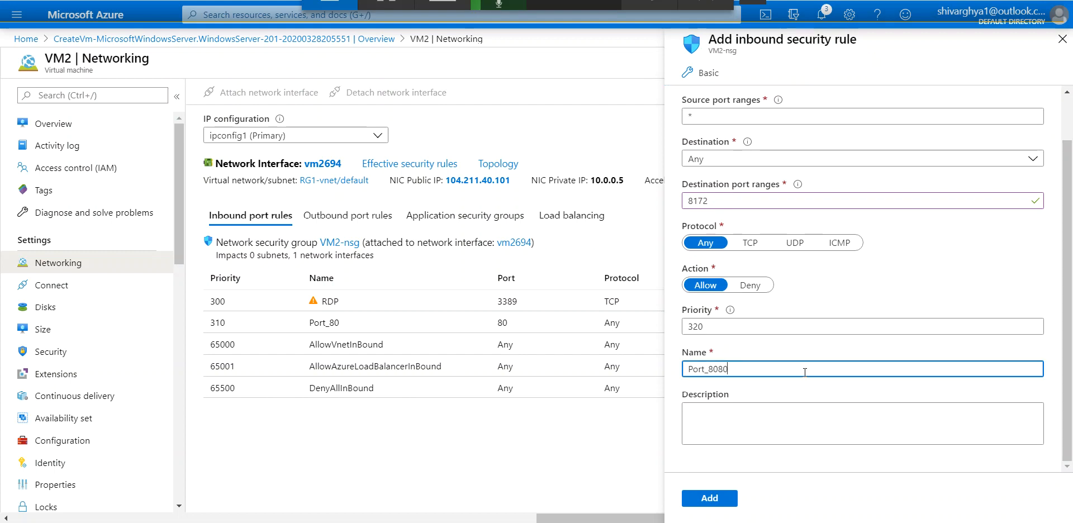
{"action": "key", "text": "BackSpace"}
{"action": "key", "text": "BackSpace"}
{"action": "type", "text": "172"}
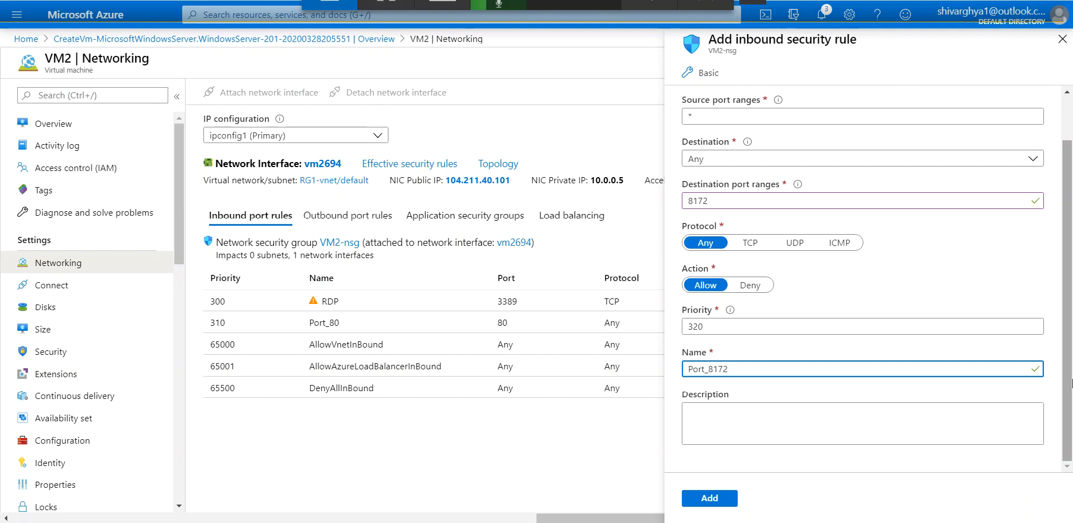
{"action": "left_click", "coordinate": [710, 498]}
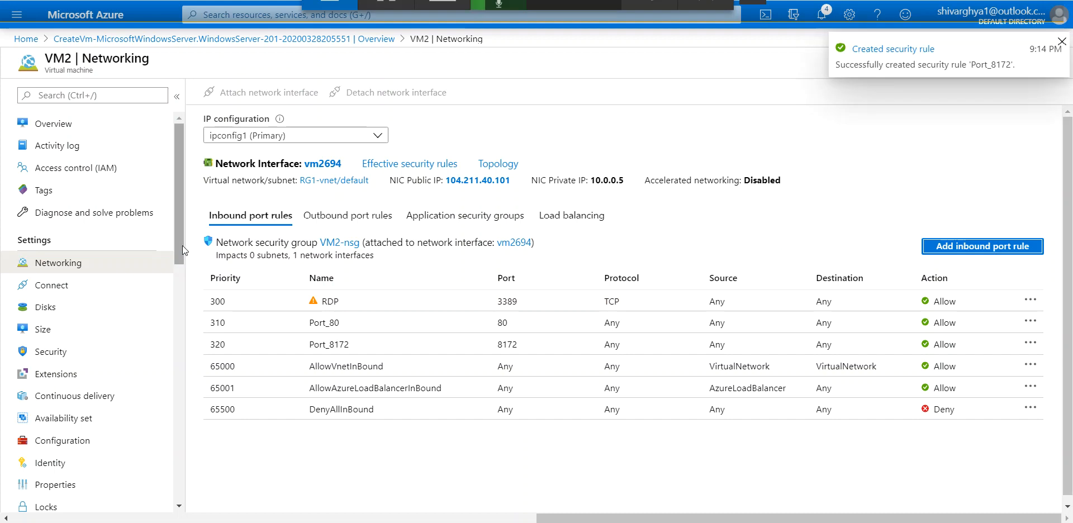
From VM2's overview, open the DNS name configuration of its public IP address for entering a label
{"action": "left_click", "coordinate": [100, 131]}
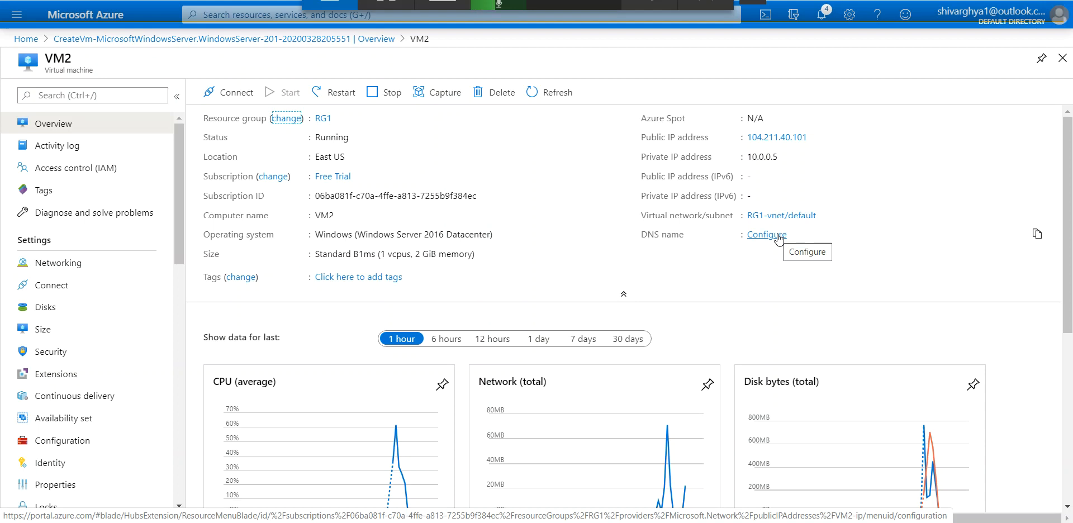
{"action": "left_click", "coordinate": [779, 238]}
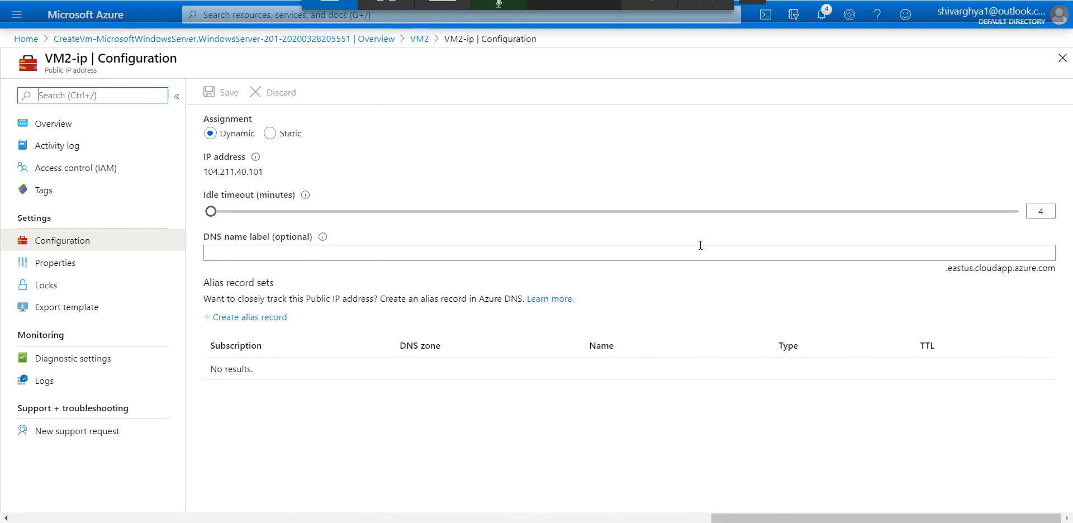
{"action": "left_click", "coordinate": [697, 251]}
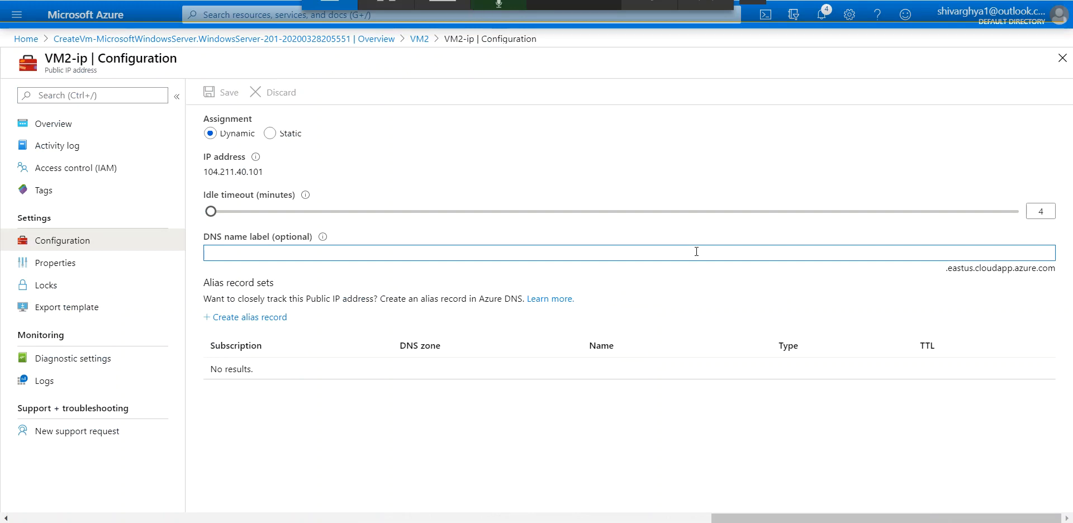
{"action": "type", "text": "VSWeb"}
{"action": "type", "text": "Se"}
{"action": "key", "text": "BackSpace"}
{"action": "key", "text": "BackSpace"}
{"action": "key", "text": "BackSpace"}
{"action": "key", "text": "BackSpace"}
{"action": "key", "text": "BackSpace"}
{"action": "key", "text": "BackSpace"}
{"action": "key", "text": "BackSpace"}
Set the DNS name label of VM2's public IP address to vsweb and save the configuration
{"action": "type", "text": "vsweb"}
{"action": "key", "text": "Tab"}
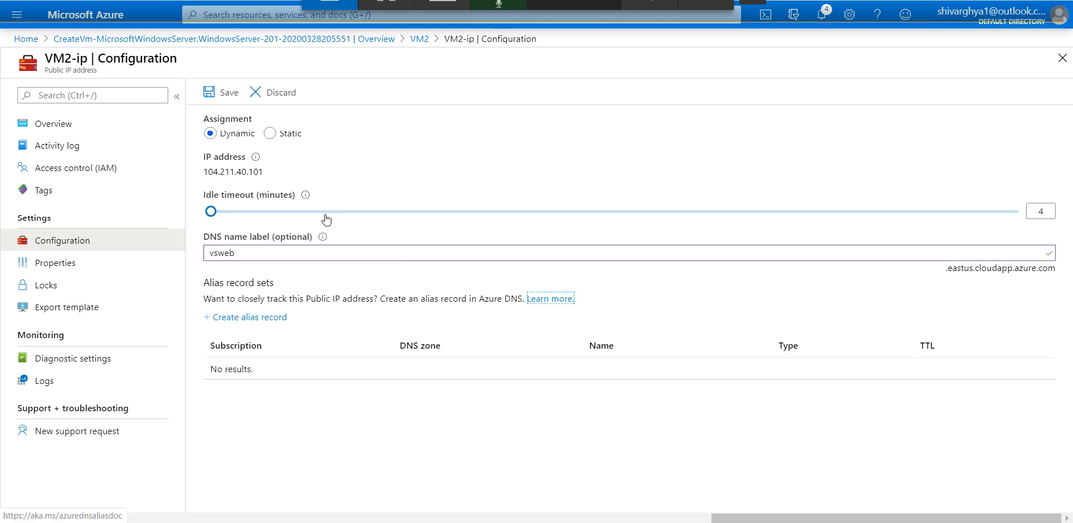
{"action": "left_click", "coordinate": [234, 94]}
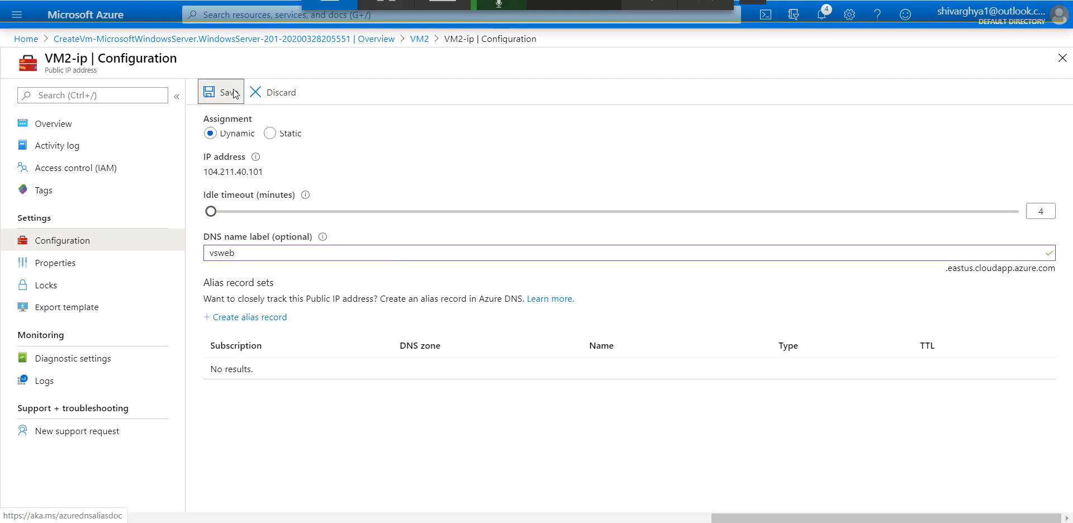